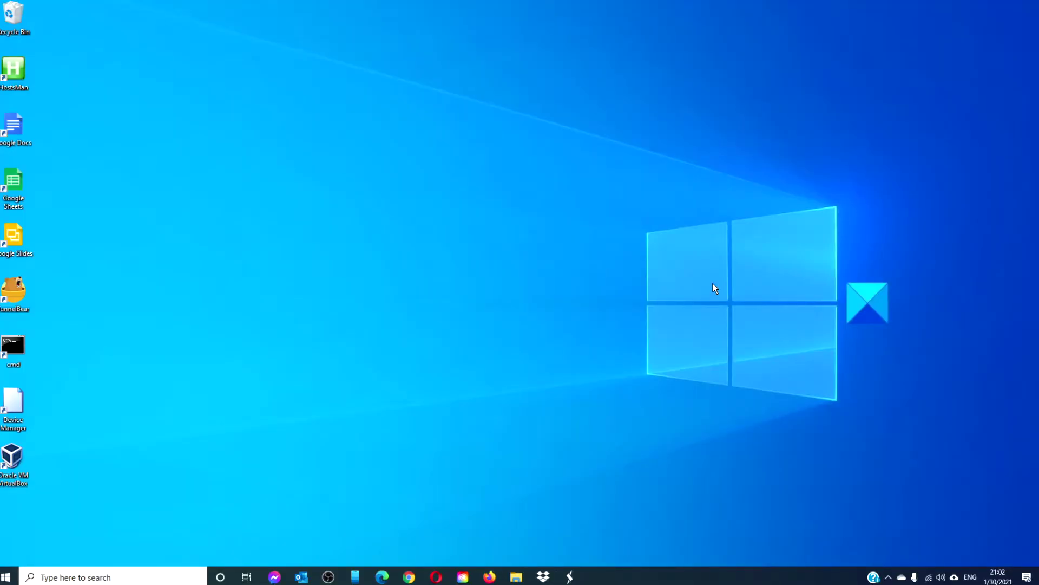
Create a new desktop shortcut targeting %WINDIR%\SYSTEM32\CMD /C ECHO OFF | CLIP and proceed to naming.
right_click(528, 275)
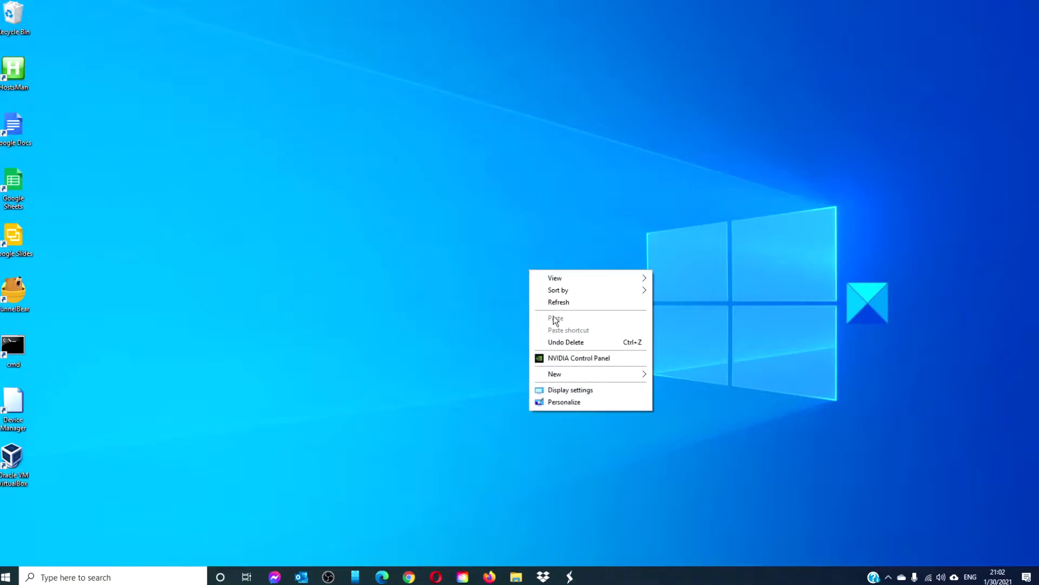
mouse_move(560, 374)
left_click(664, 388)
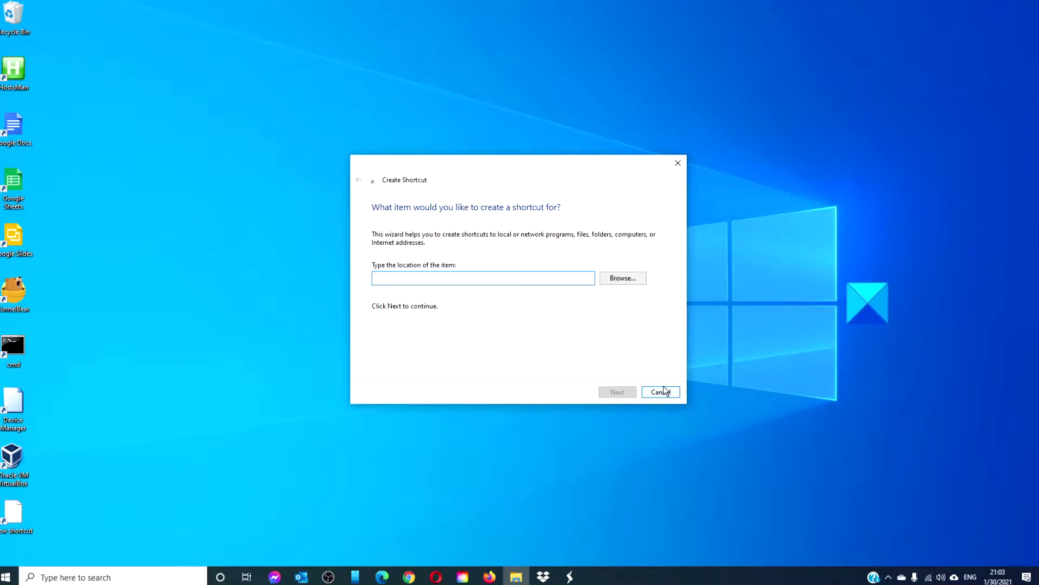
type("%")
type("WINDI")
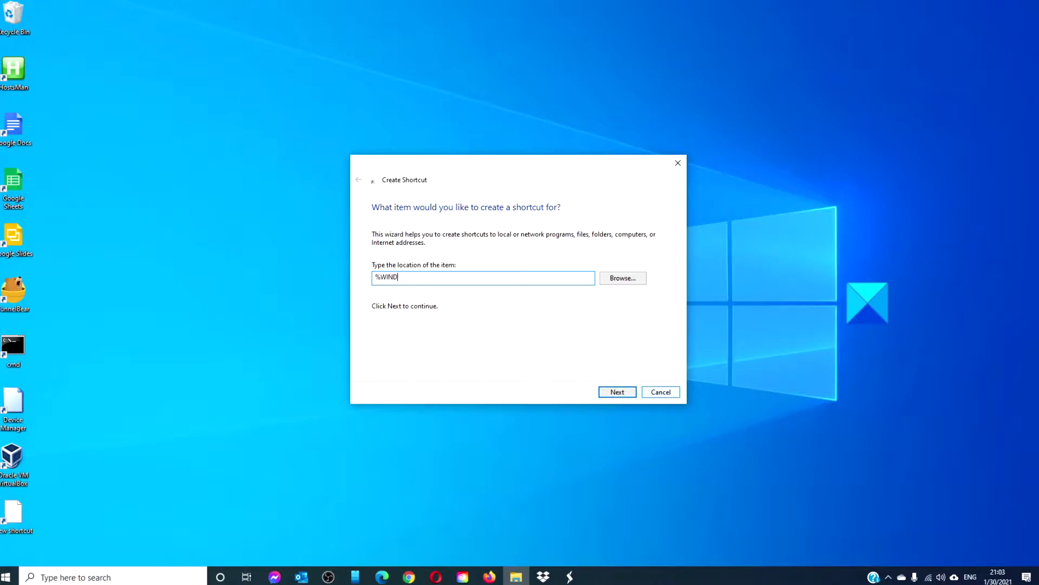
type("R")
type("%")
type("\\S")
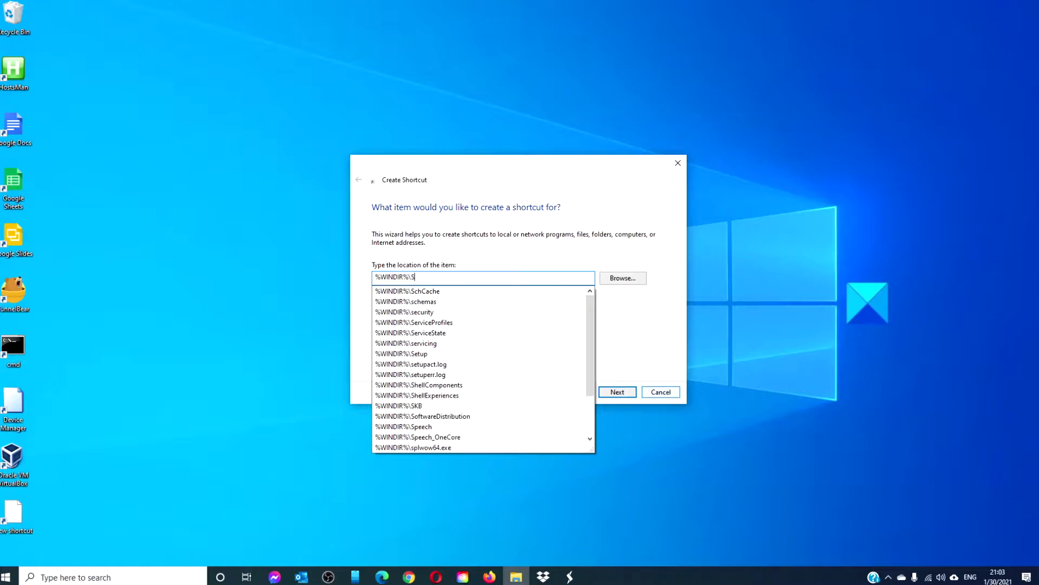
type("YSTEM")
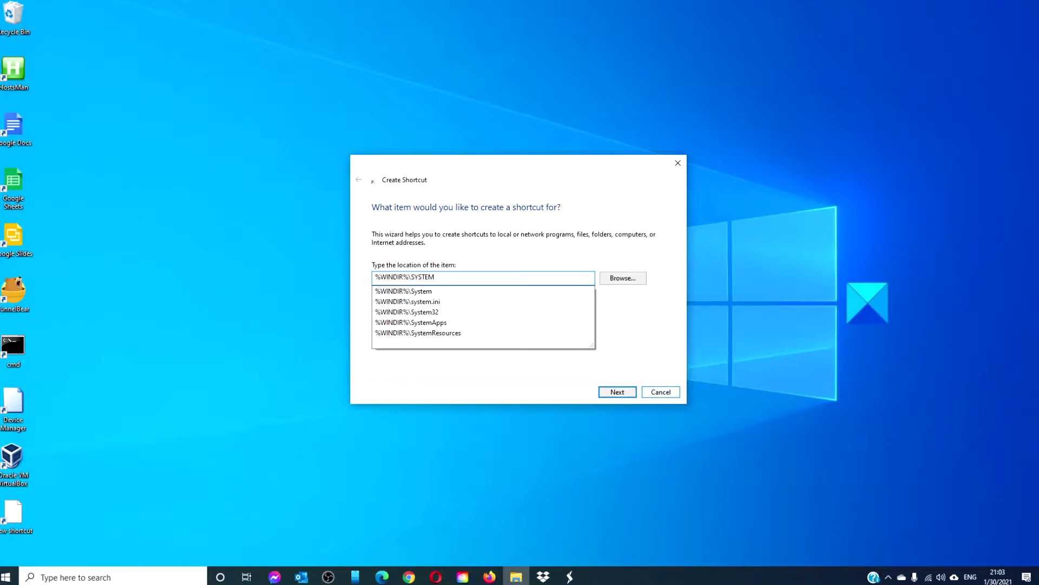
type("32")
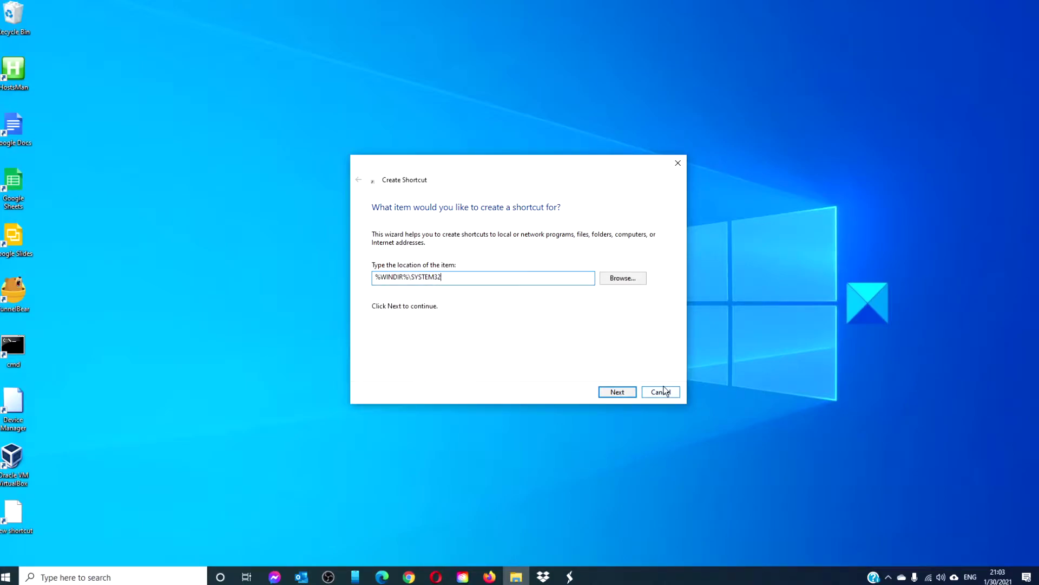
type("\\CM")
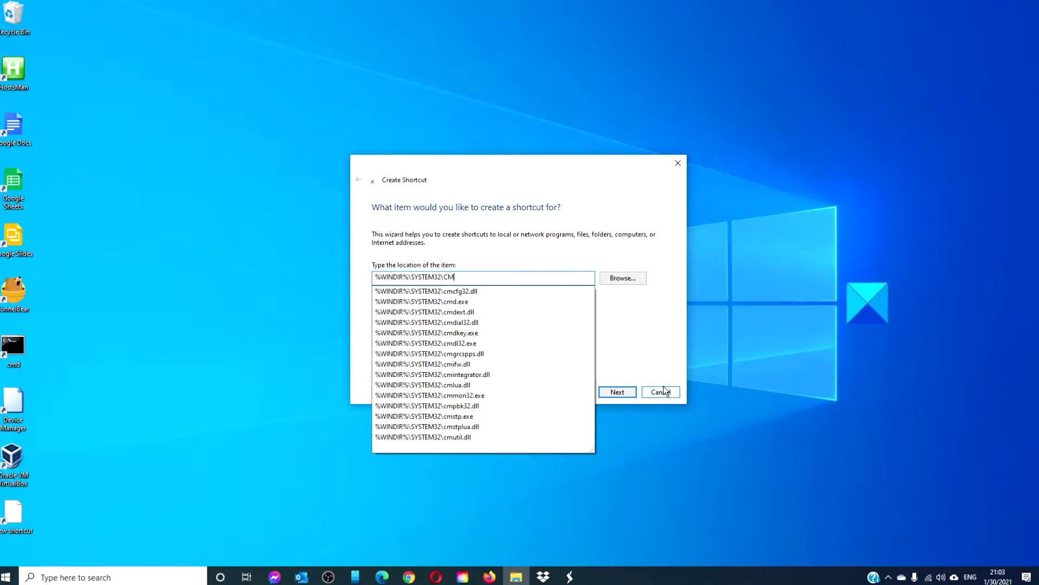
type("D")
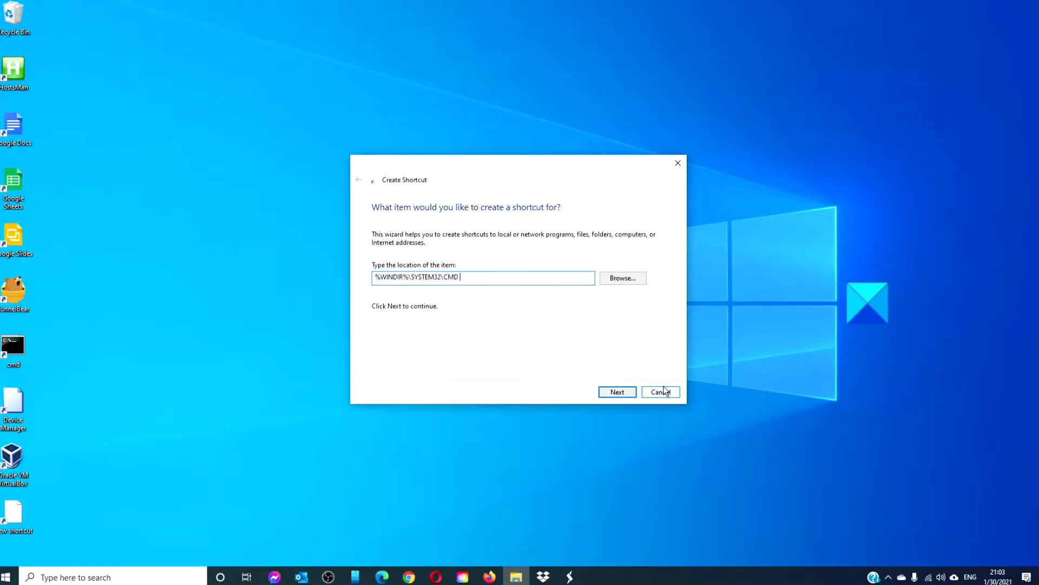
type(" /")
type("C EC")
type("HO ")
type("OFF | CLIP")
left_click(618, 392)
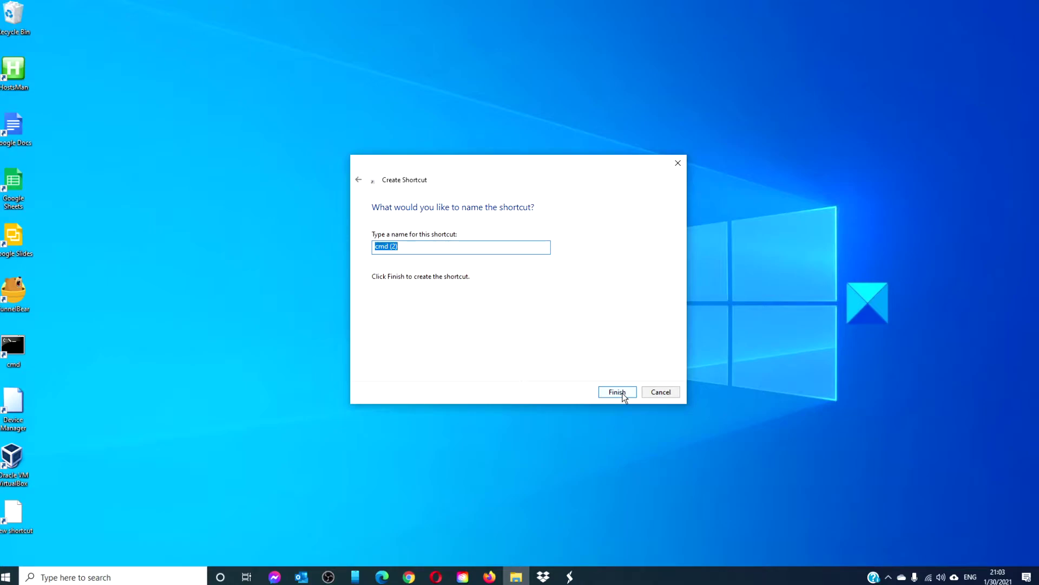
type("CL")
type("EAR CLIP")
type("BOARD")
Finish the wizard so the CLEAR CLIPBOARD shortcut appears on the desktop.
left_click(616, 394)
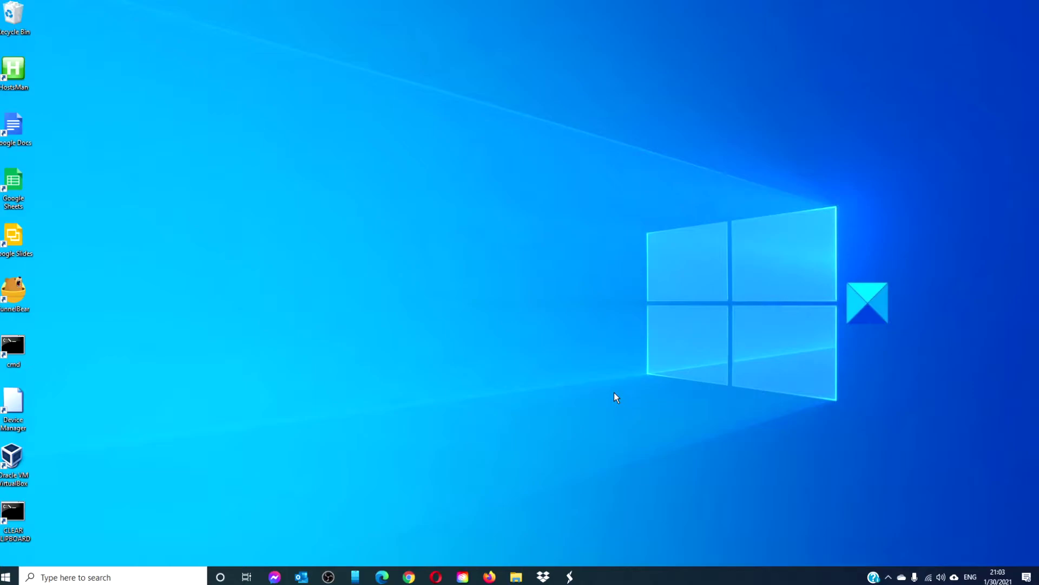
Review the CLEAR CLIPBOARD shortcut's properties and close them.
right_click(16, 511)
left_click(32, 498)
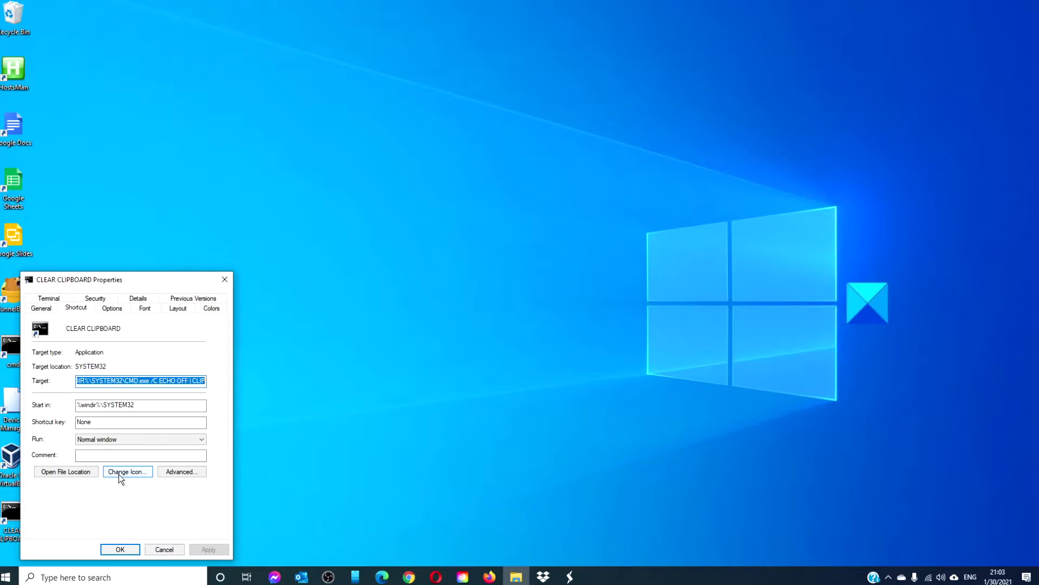
left_click(224, 279)
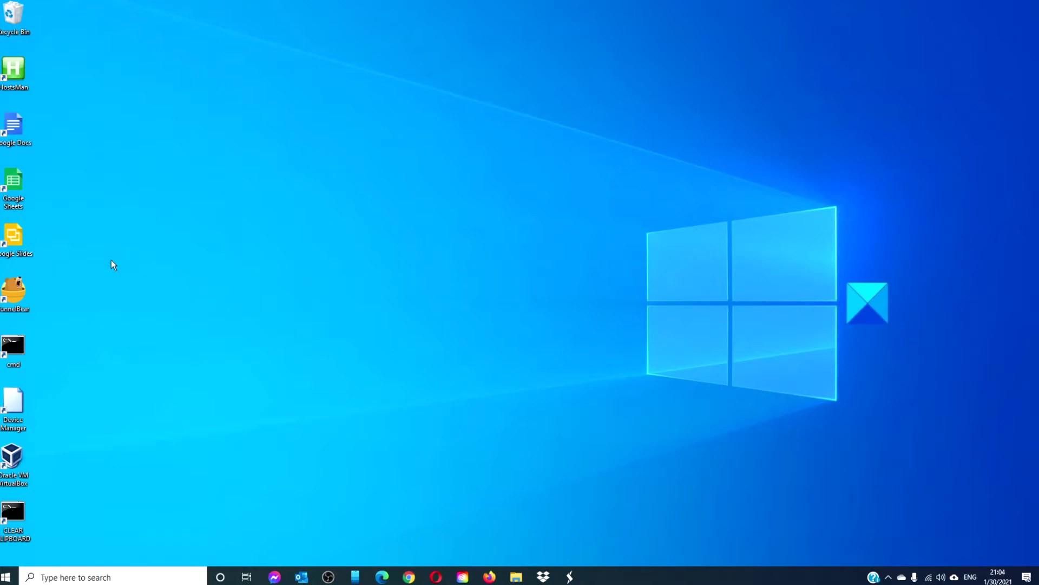
Launch Command Prompt as administrator from the taskbar search for cmd.
left_click(68, 577)
type("CO")
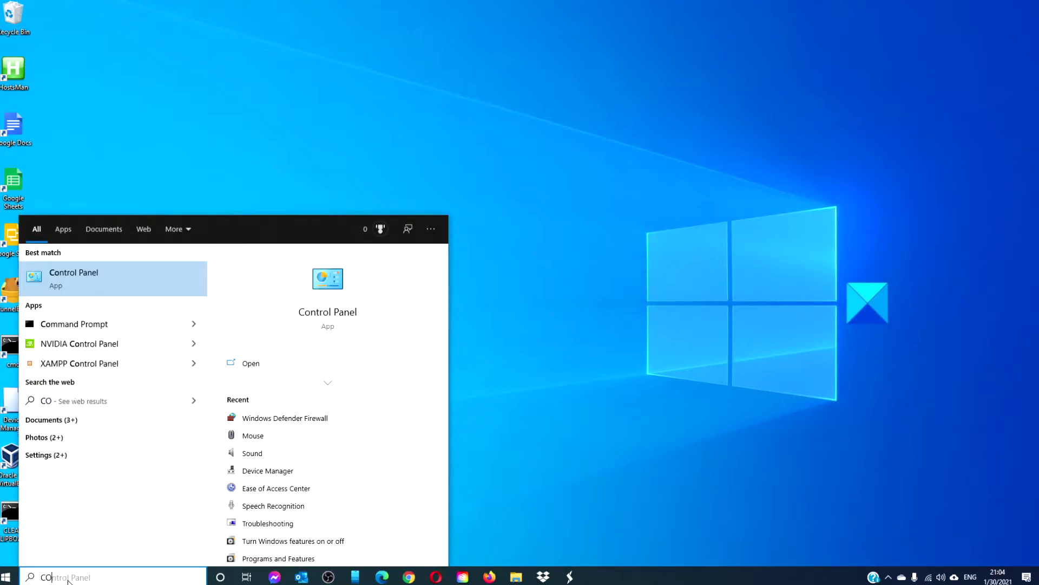
type("md")
key("ctrl+shift+Return")
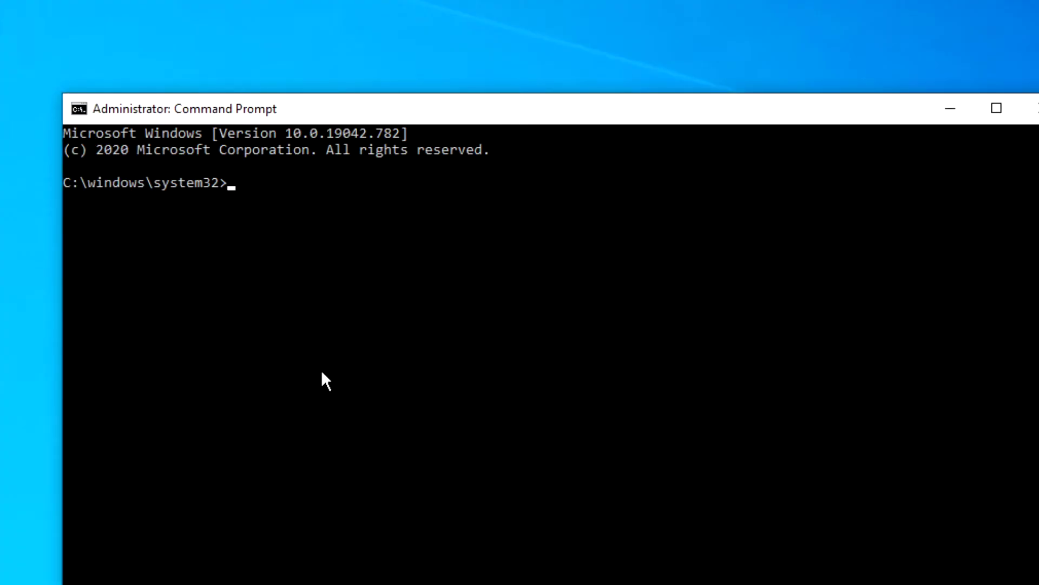
type("ECHO")
type(" OFF ")
type("|")
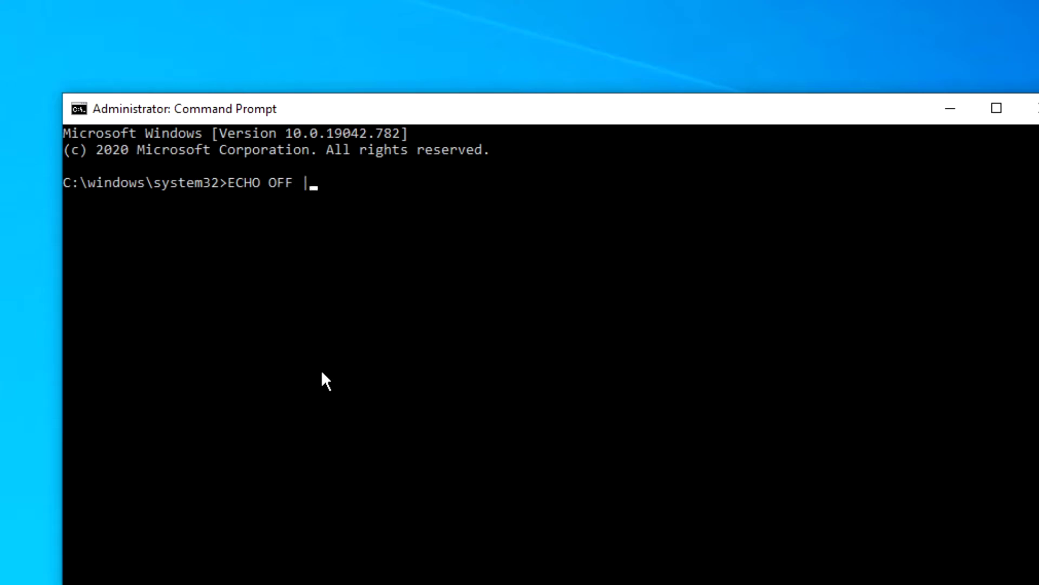
type(" CLIP")
Run ECHO OFF | CLIP to empty the clipboard, then exit Command Prompt.
key("Return")
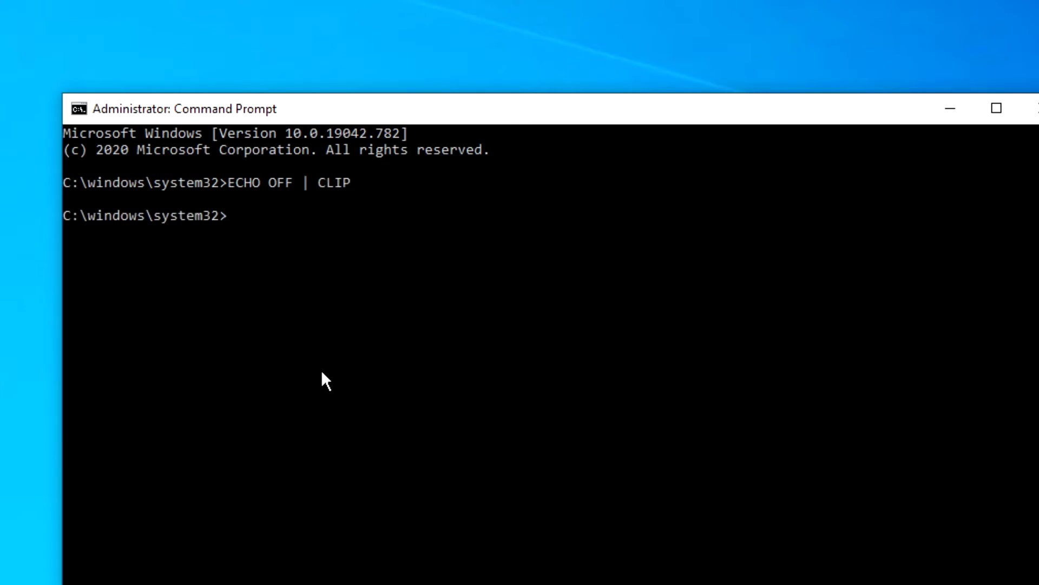
type("EXIT")
key("Return")
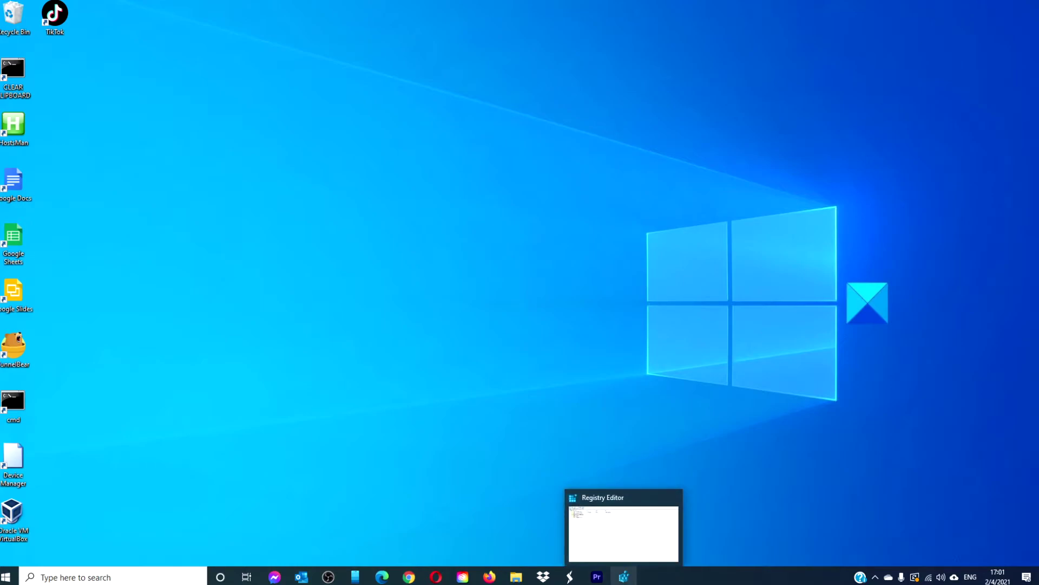
In Registry Editor, expand HKEY_CLASSES_ROOT\Directory\shell to reveal the CLEARCLIPBOARD subkey.
left_click(624, 577)
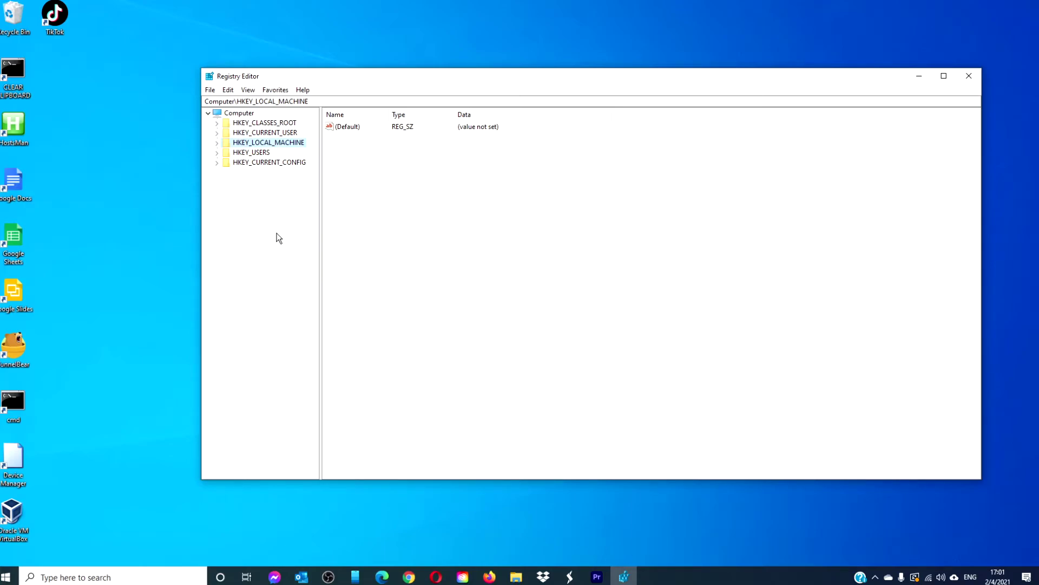
left_click(216, 122)
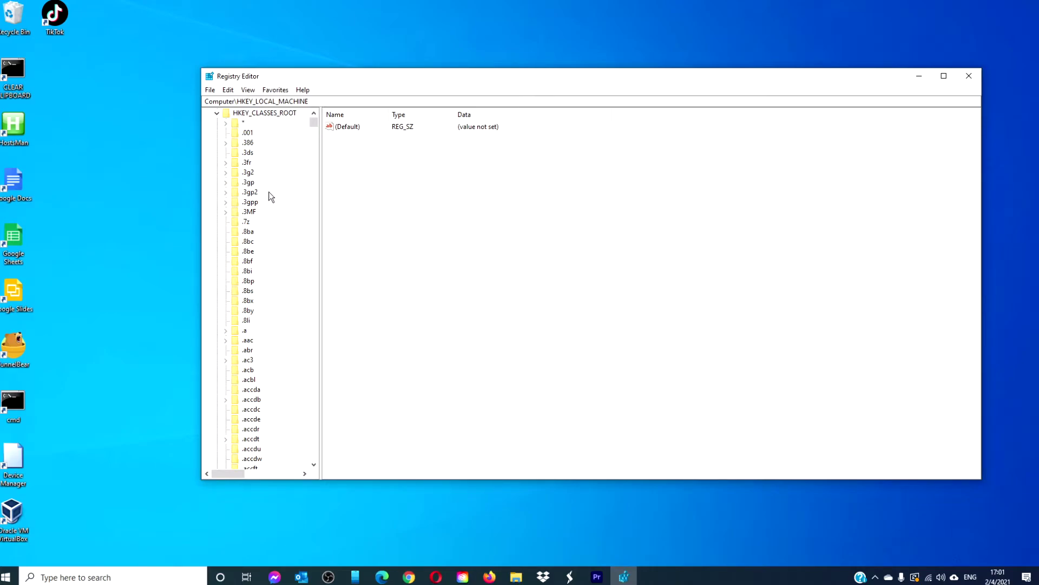
scroll(271, 207, "down", 1)
scroll(270, 207, "down", 5)
scroll(270, 206, "down", 5)
scroll(270, 207, "down", 5)
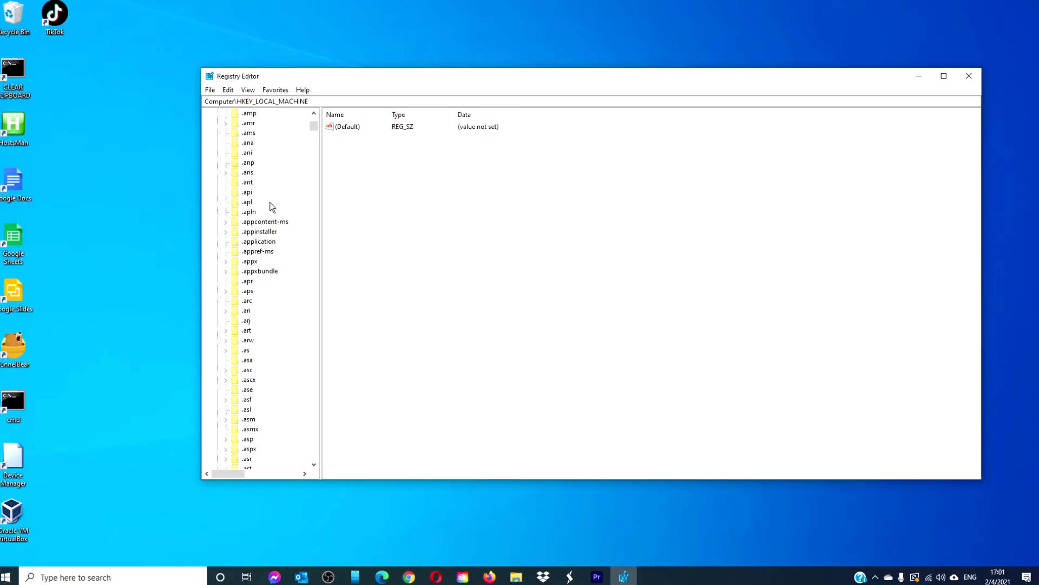
scroll(270, 206, "down", 5)
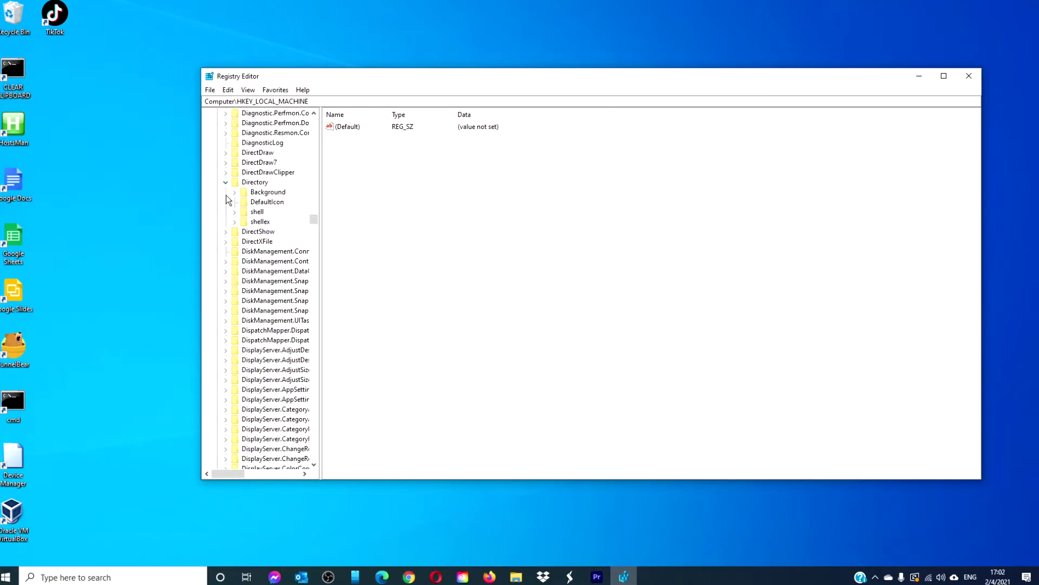
left_click(234, 212)
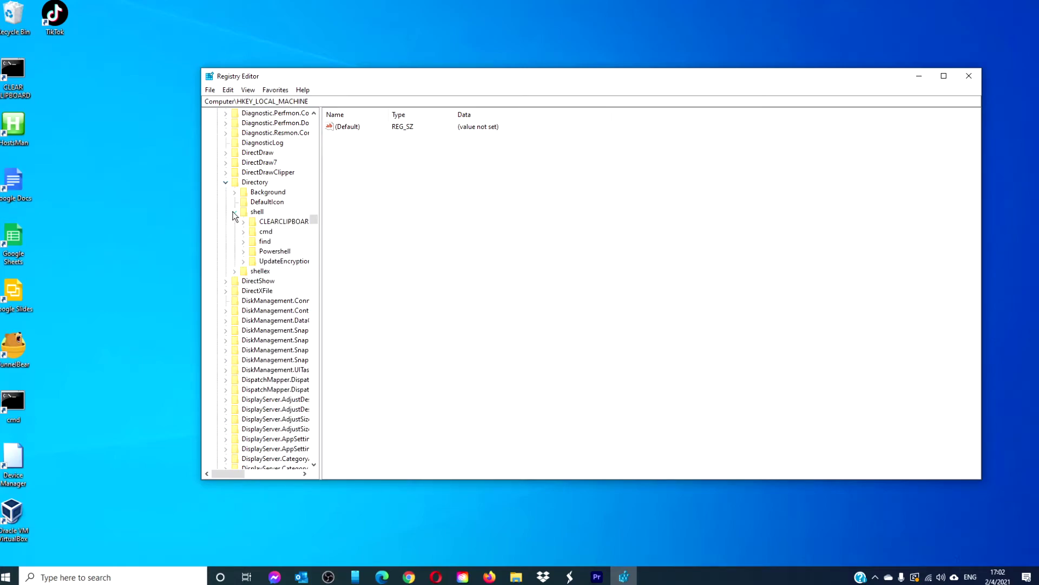
Rename the CLEARCLIPBOARD key to Clear Clipboard and expand it to show COMMAND.
right_click(294, 222)
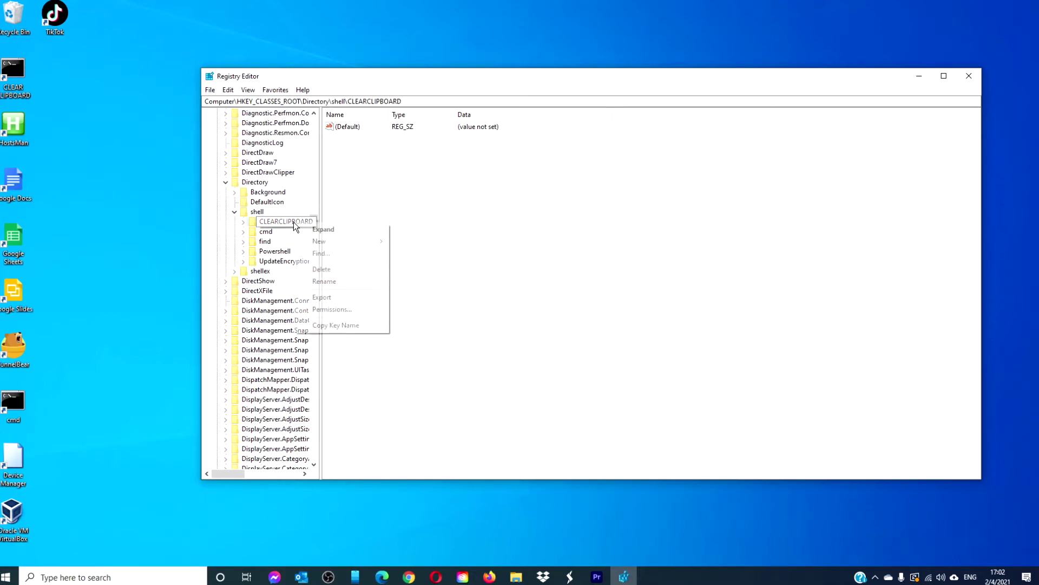
left_click(327, 280)
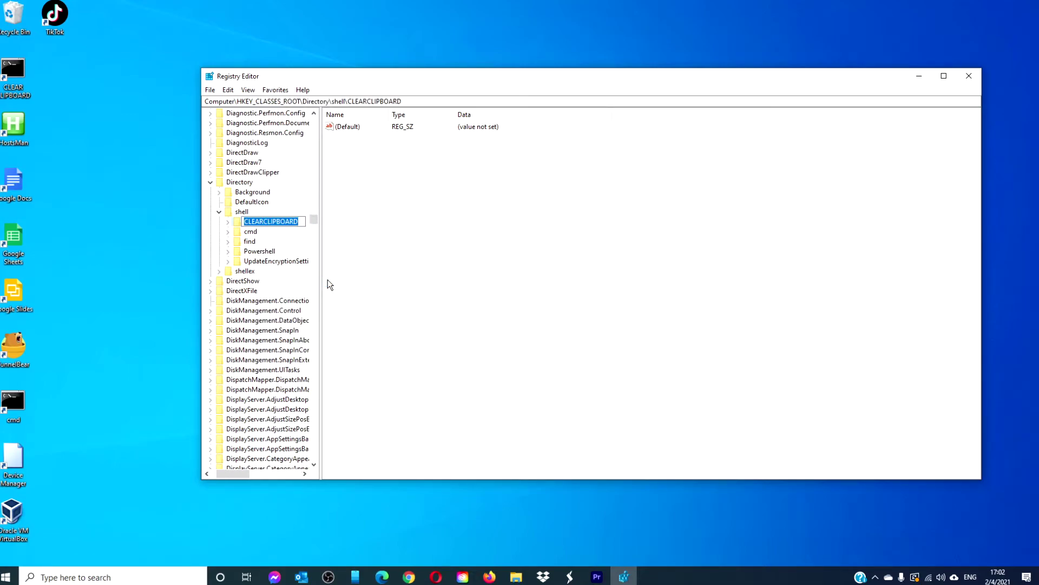
type("Clear ")
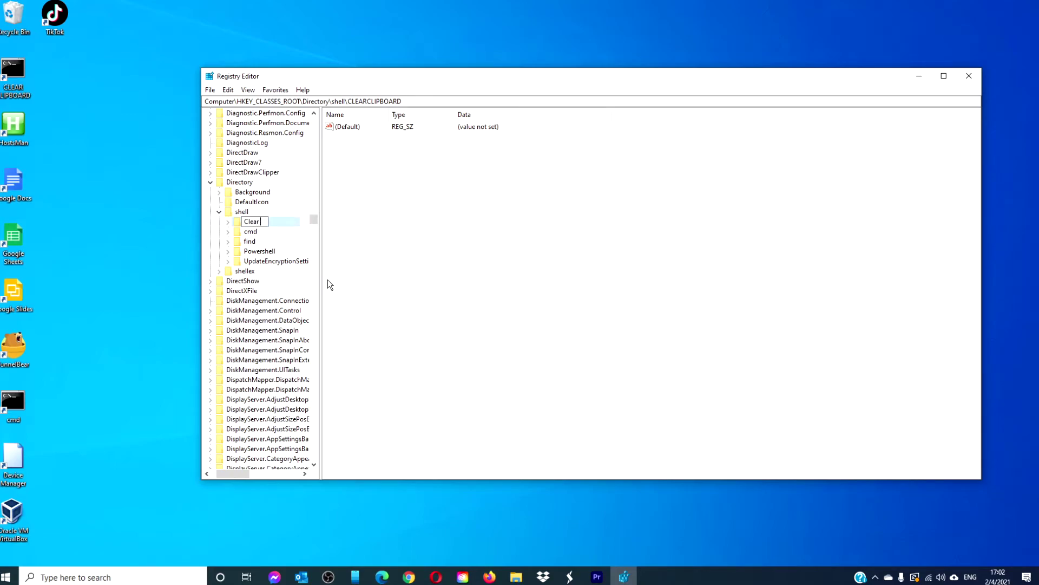
type("Clipb")
type("oard")
key("Return")
key("Right")
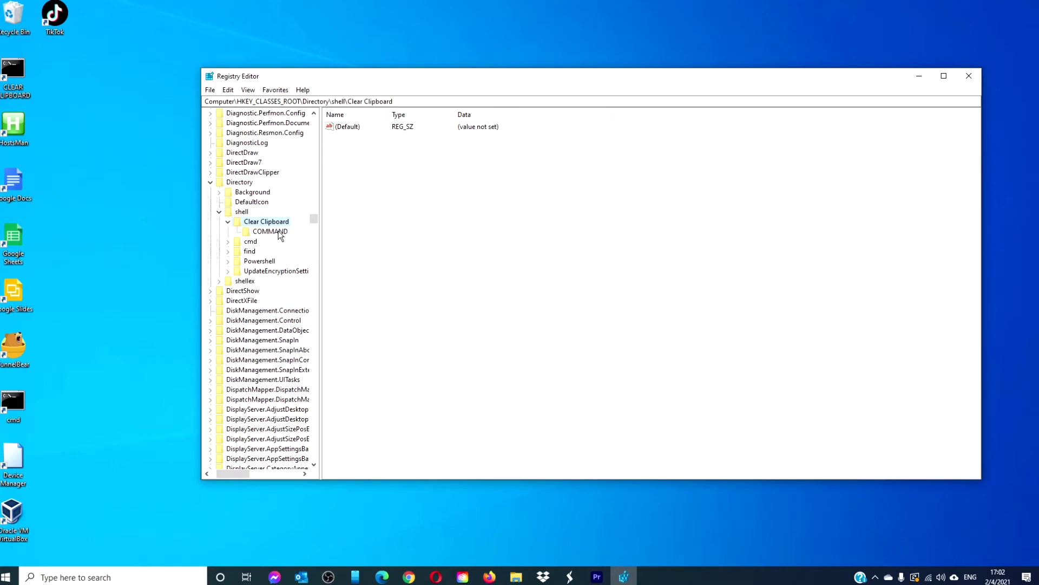
Confirm the COMMAND key's default value reads CMD.EXE /C ECHO OFF | CLIP.
left_click(278, 233)
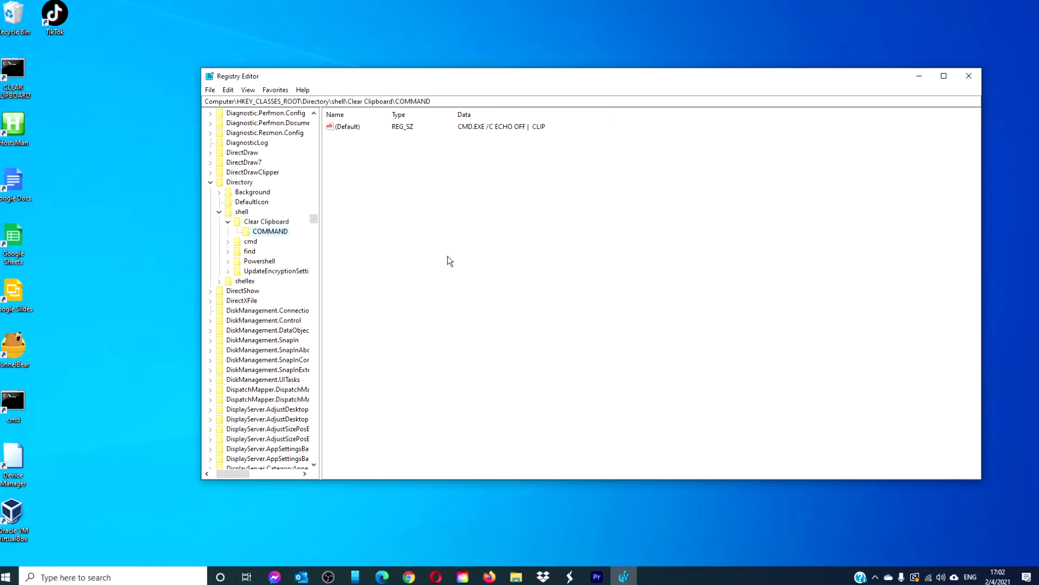
double_click(351, 129)
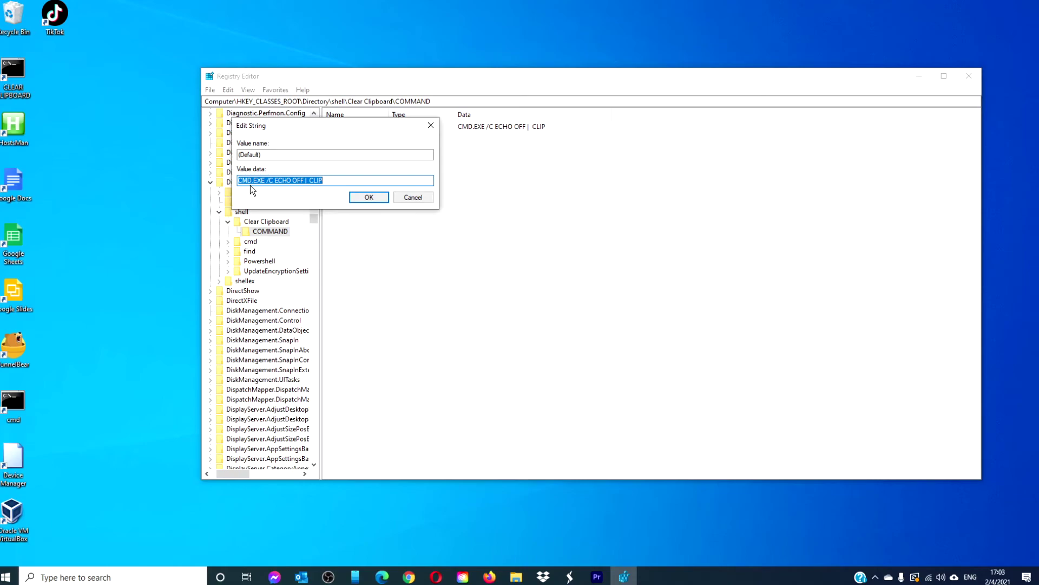
left_click(369, 202)
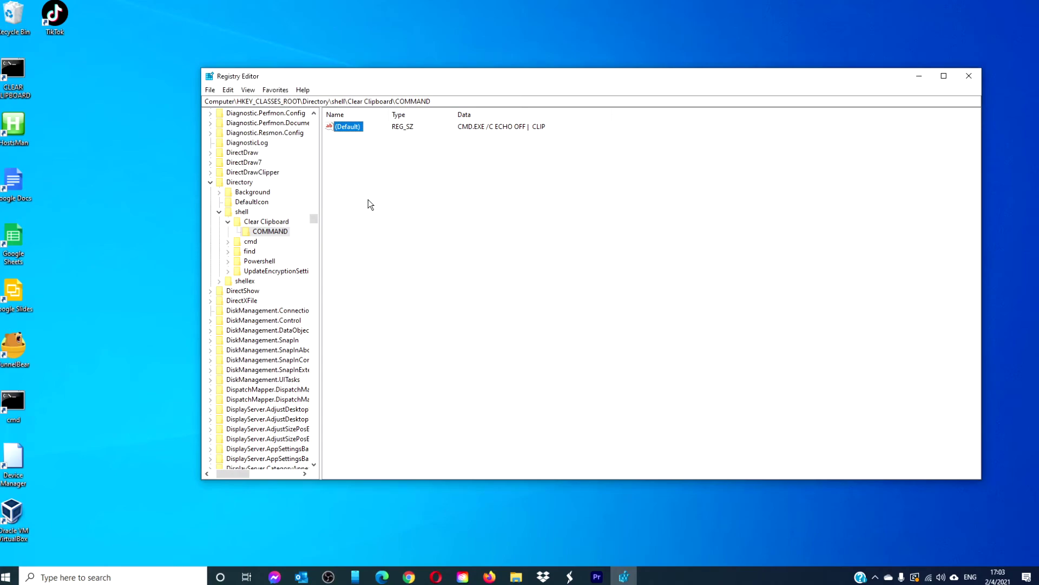
left_click(368, 200)
Close Registry Editor and check the GCGD folder's context menu for the Clear Clipboard entry.
left_click(970, 76)
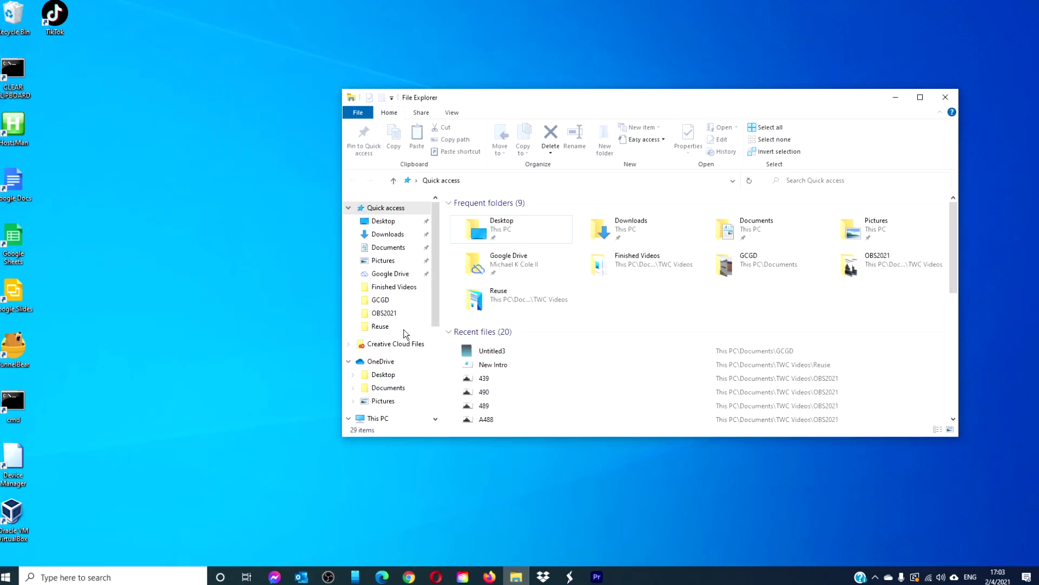
right_click(399, 303)
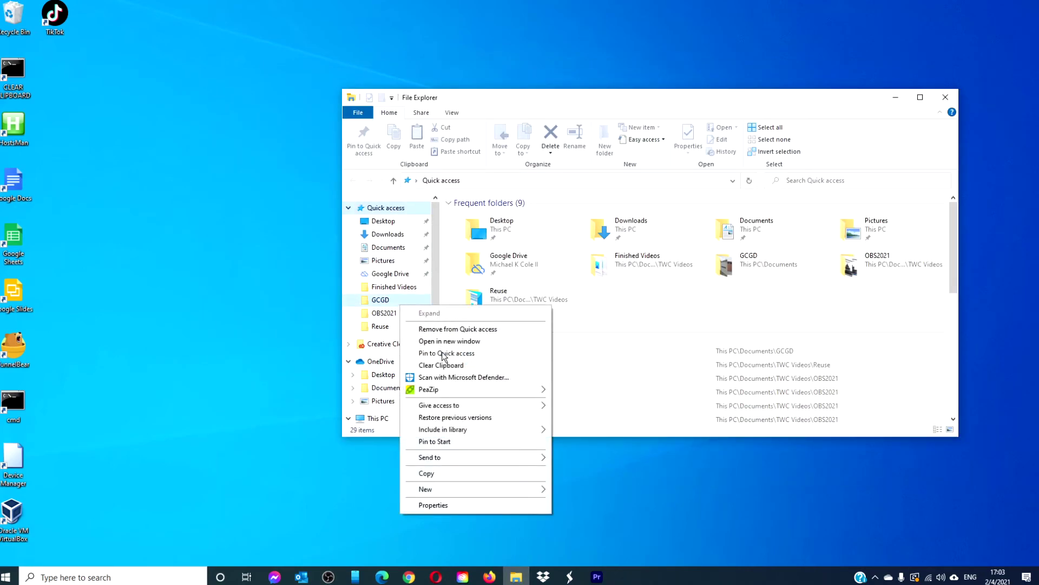